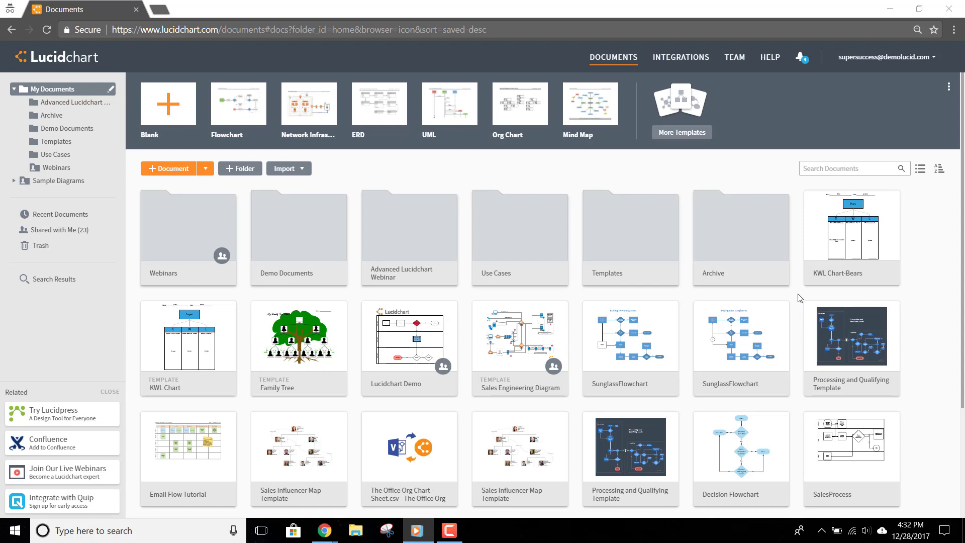
Start a new document from the Education category's 2-Circle Venn Diagram template.
click(684, 133)
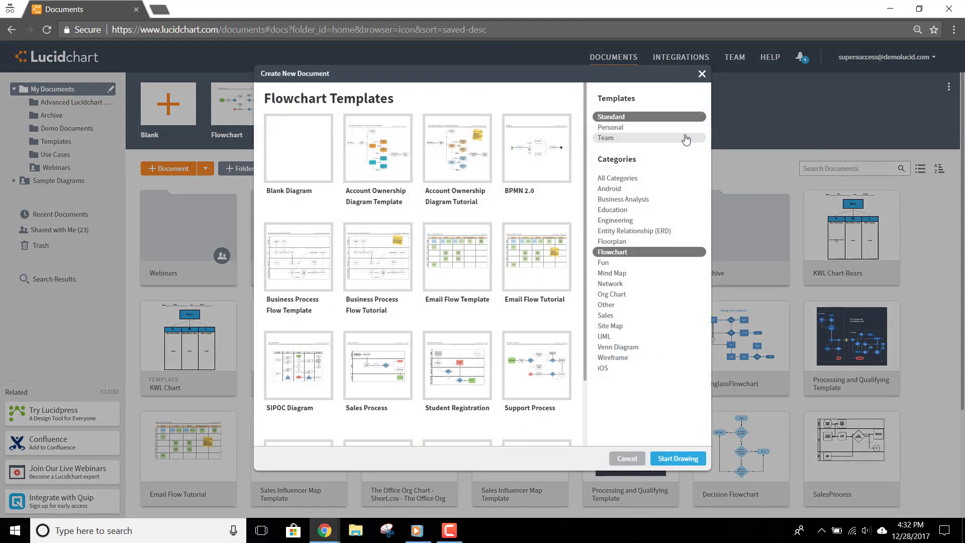
click(669, 211)
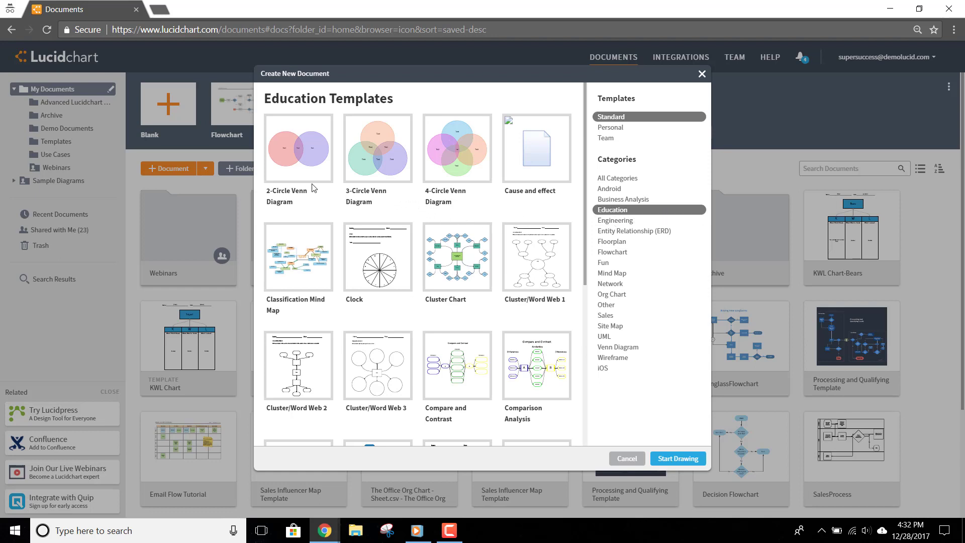
double_click(288, 168)
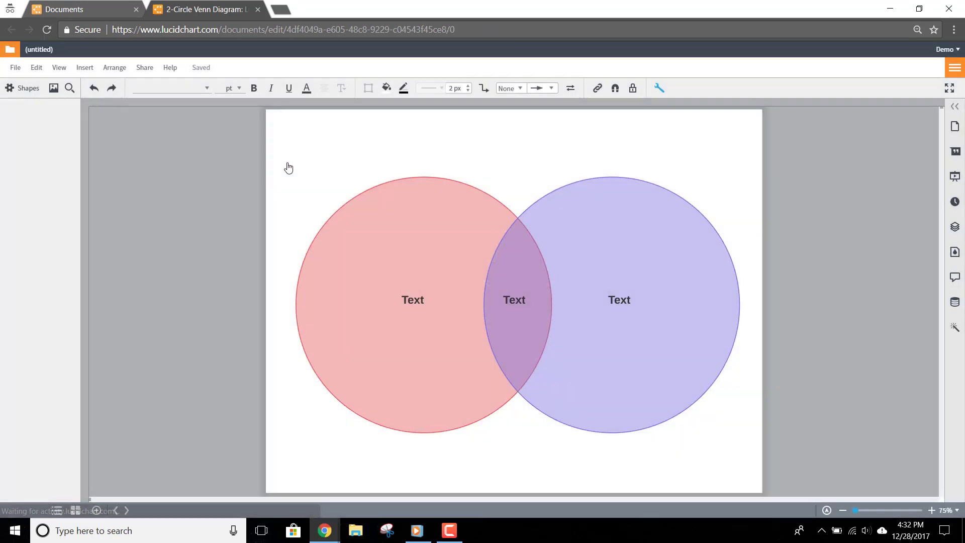
Add a 14 pt 'Name: ____' fill-in line at the page's top left, widened to one line.
double_click(317, 148)
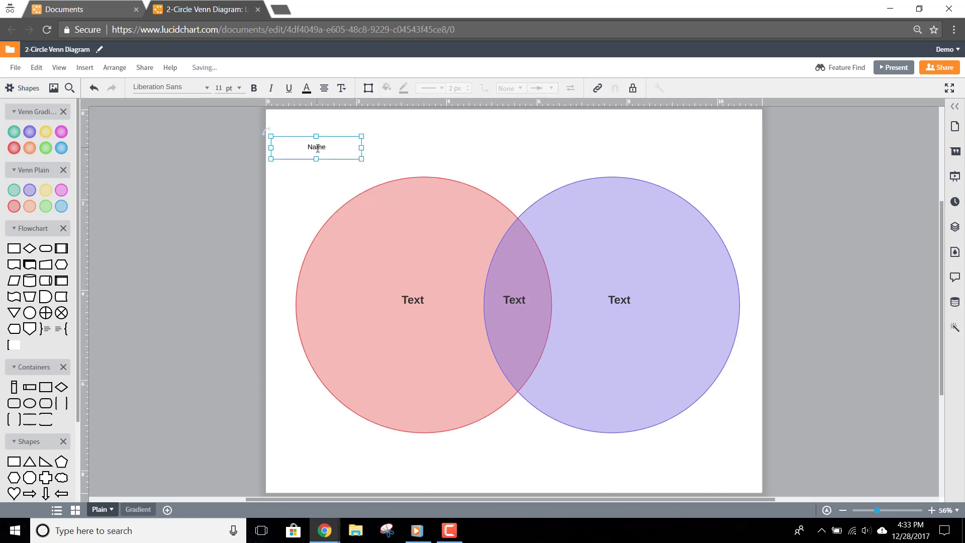
text(Name: ___________________________)
drag(362, 148, 446, 148)
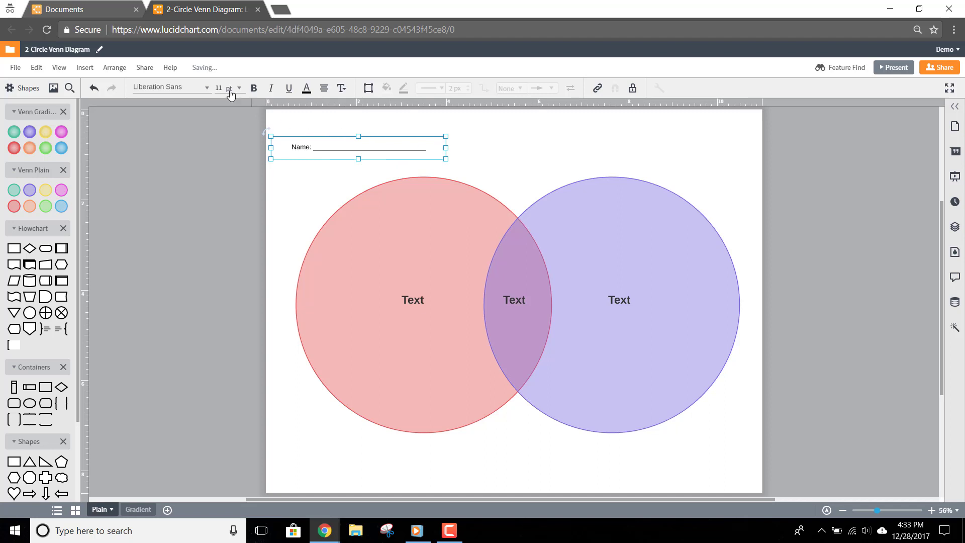
click(239, 88)
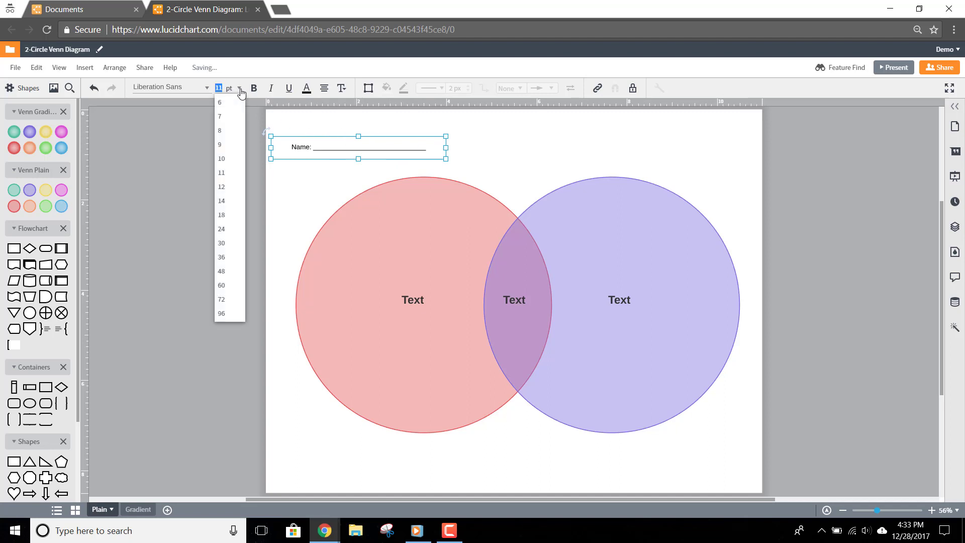
click(239, 205)
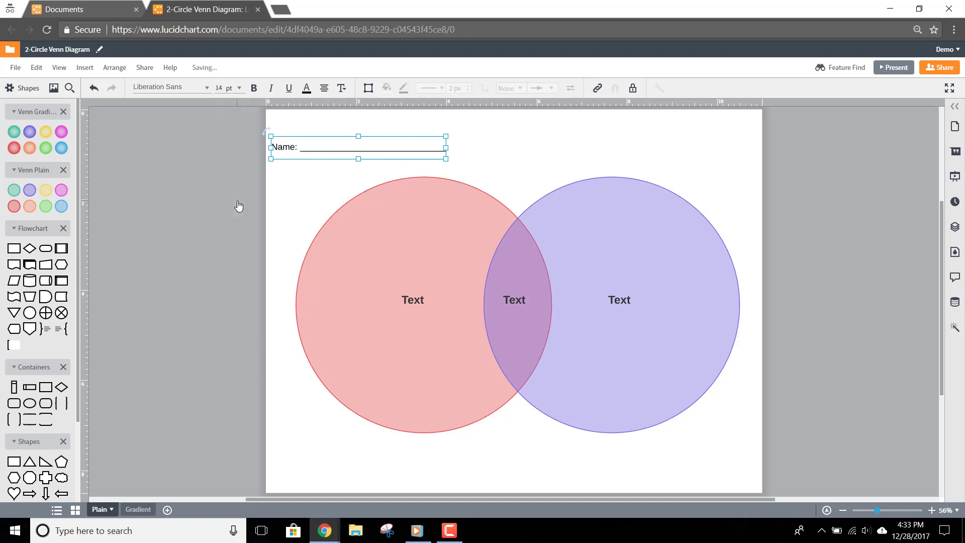
Duplicate the Name line to the right and change it to 'Date:'.
drag(309, 153, 536, 154)
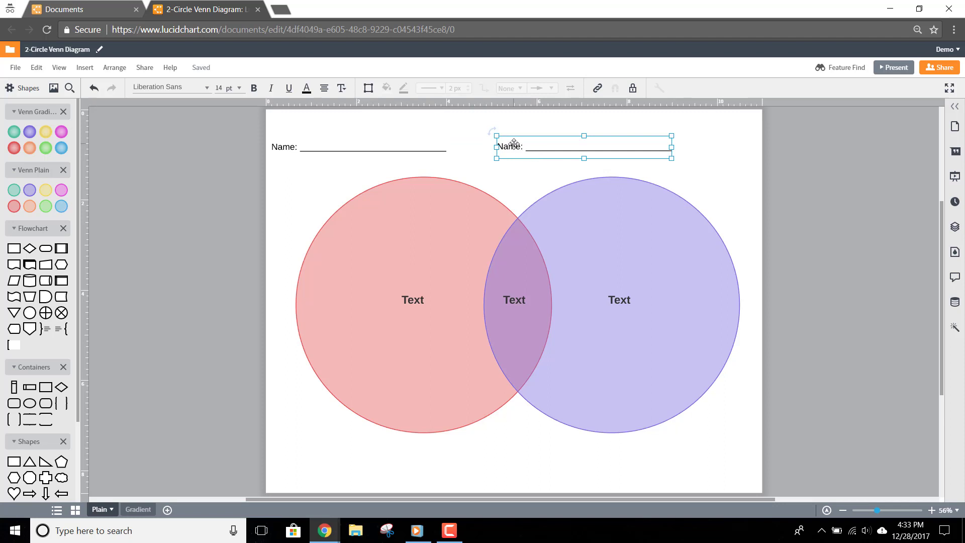
double_click(514, 144)
text(Date)
Make the circle's Text label a shorter 48 pt heading and copy the small label into the left circle.
click(402, 299)
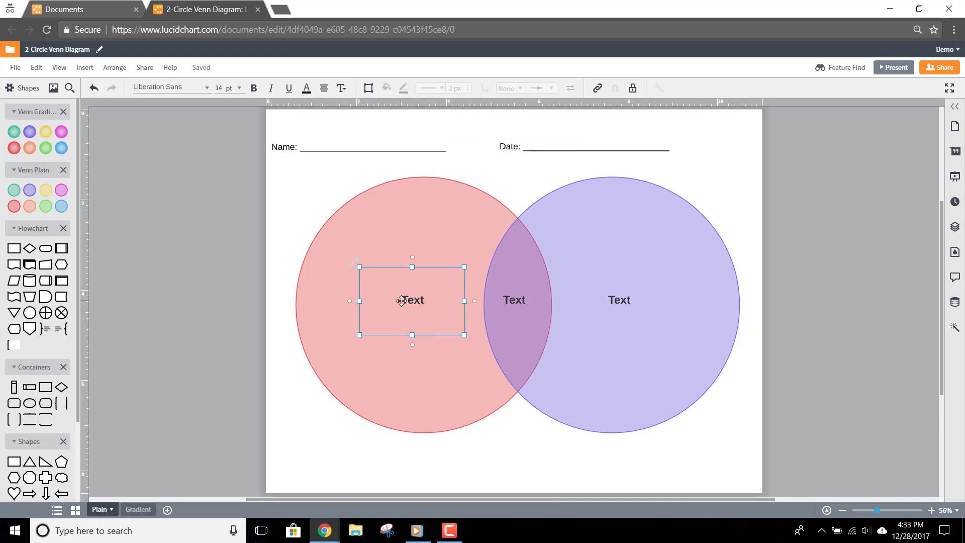
click(240, 88)
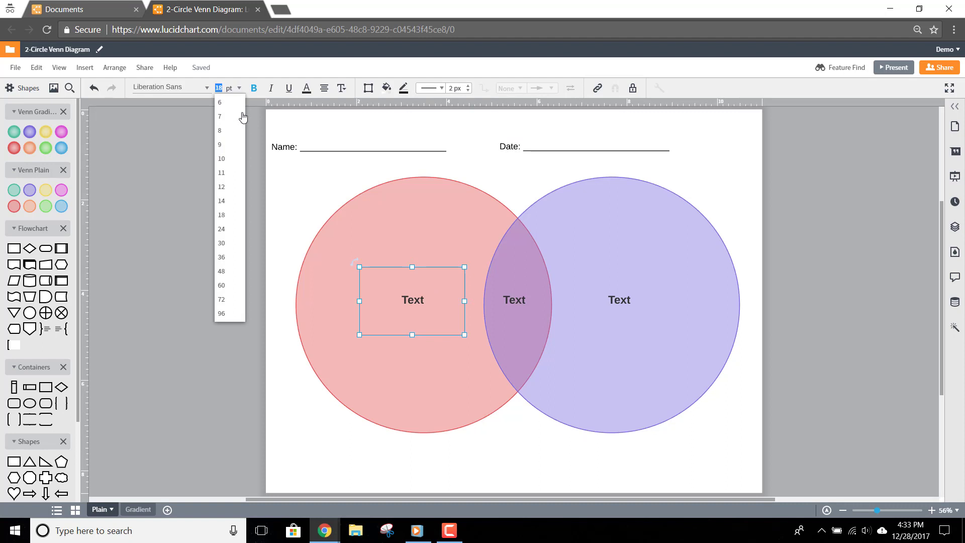
click(224, 276)
drag(412, 336, 637, 215)
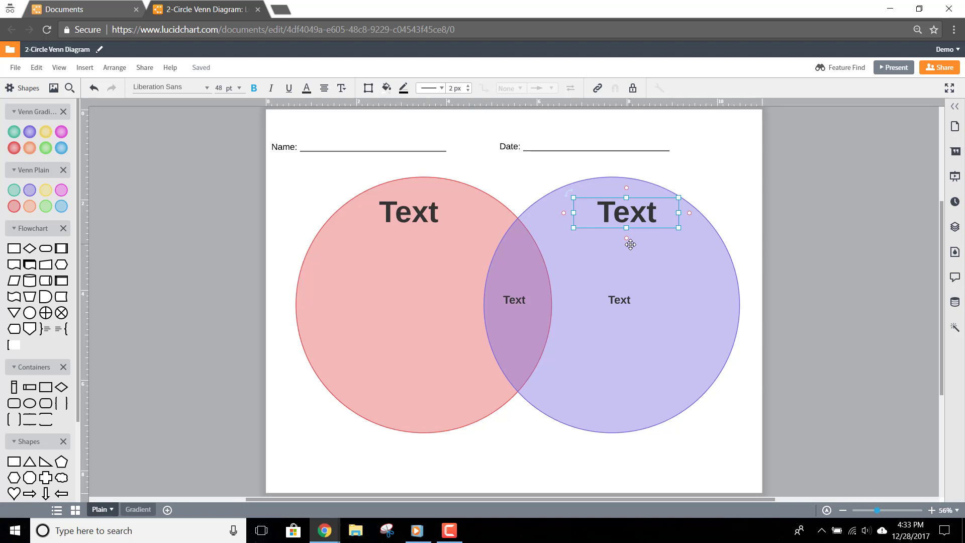
click(628, 297)
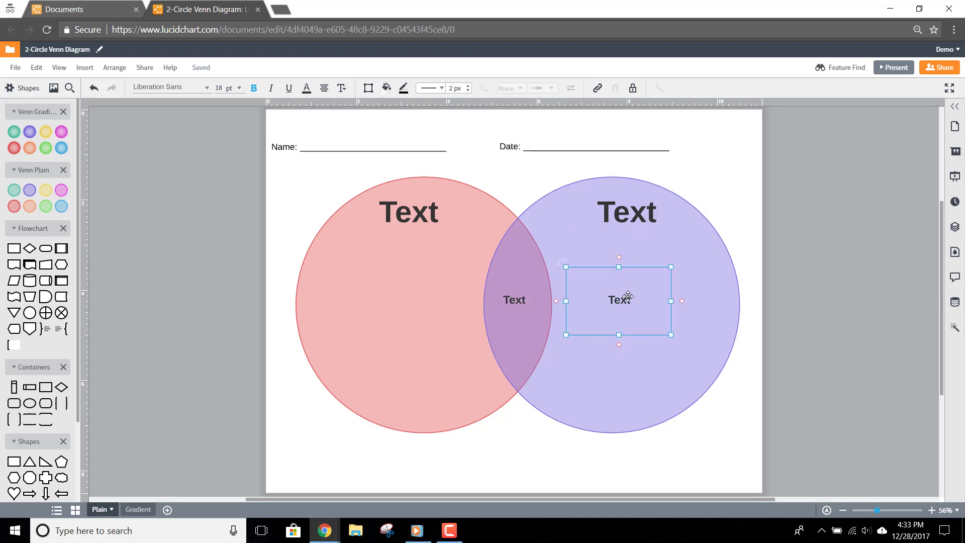
drag(629, 297, 411, 298)
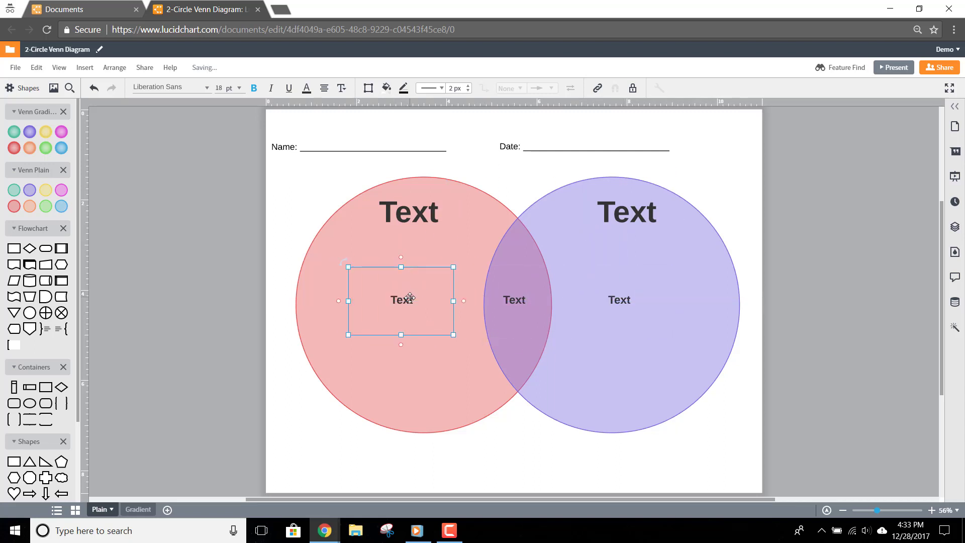
Fill the left circle green and the right circle light blue.
click(316, 290)
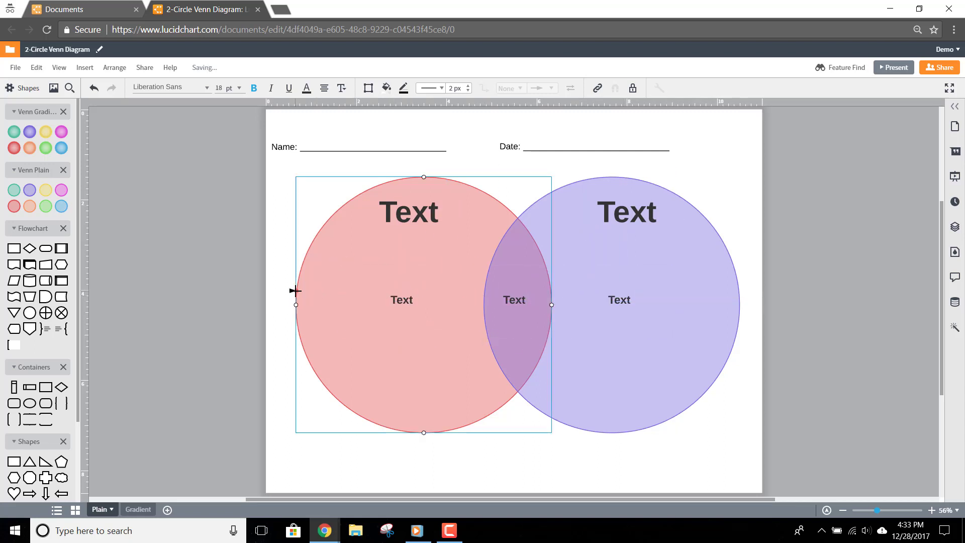
click(386, 90)
click(402, 165)
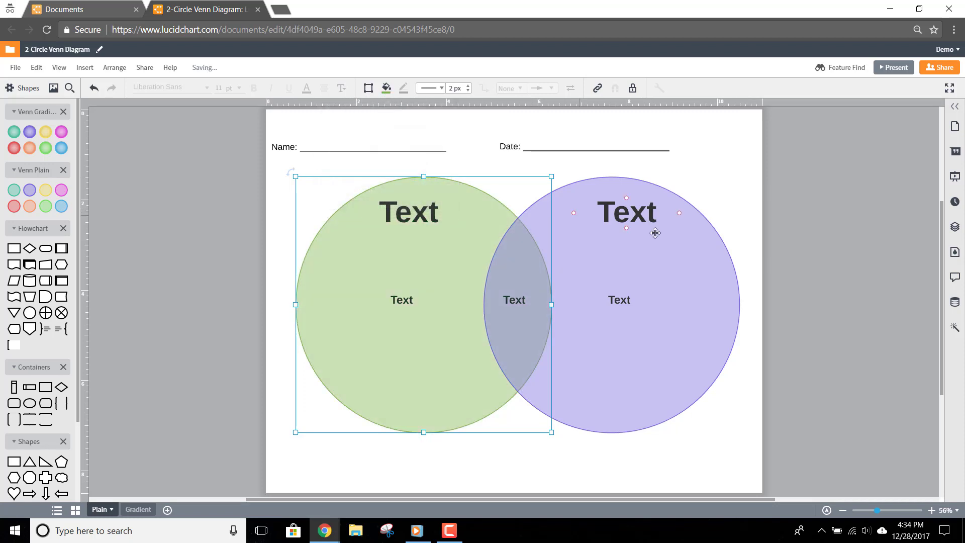
click(701, 234)
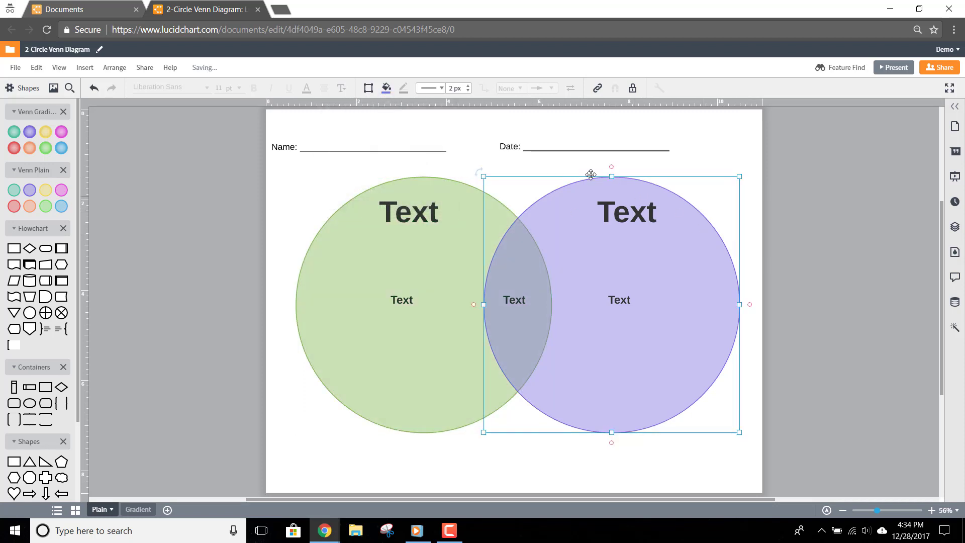
click(386, 89)
click(409, 139)
Widen both circles into overlapping ellipses and lock them in place.
drag(484, 304, 423, 304)
click(356, 353)
drag(552, 305, 589, 303)
shift+click(713, 239)
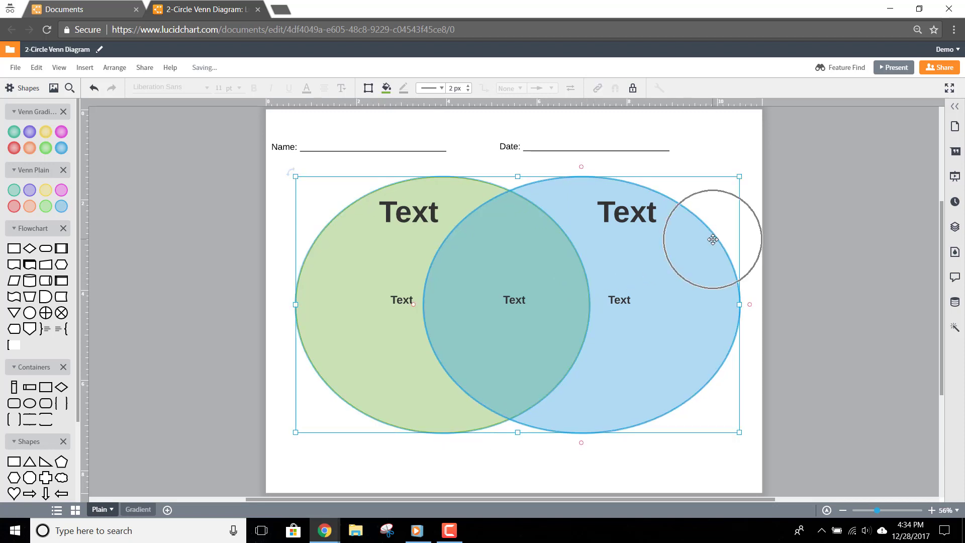
click(633, 95)
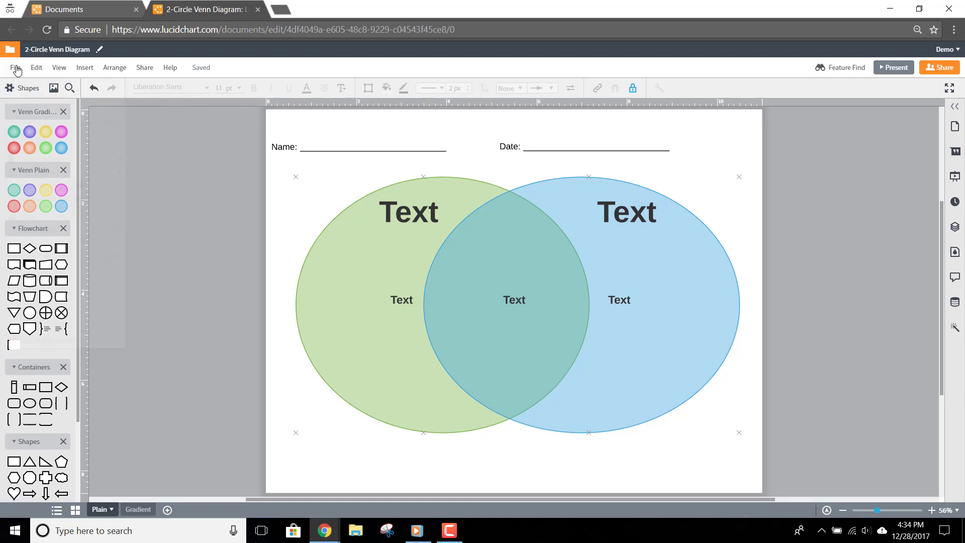
Convert the Venn document into an Education template and start a new document from it.
click(17, 67)
click(52, 263)
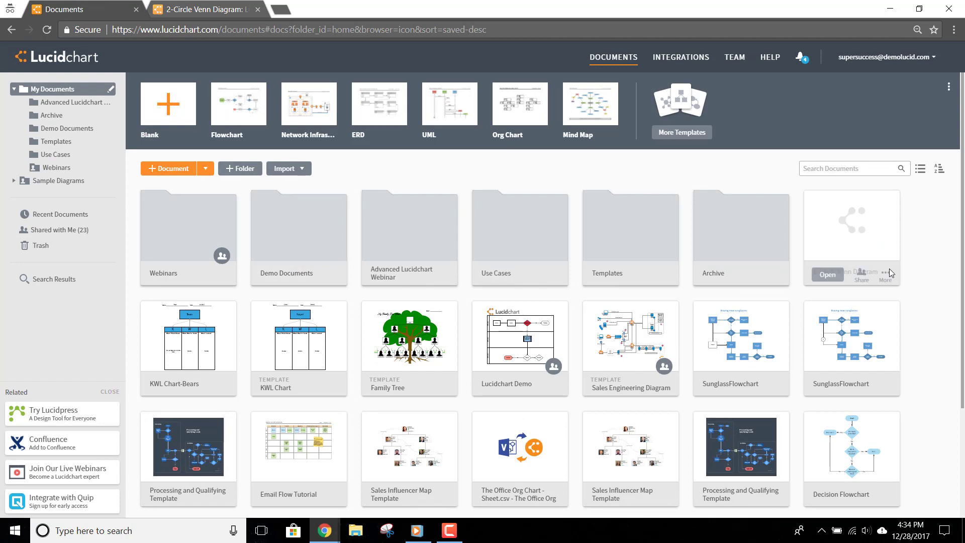
click(890, 273)
click(850, 367)
click(387, 214)
scroll(400, 352, down, 5)
click(401, 378)
click(608, 308)
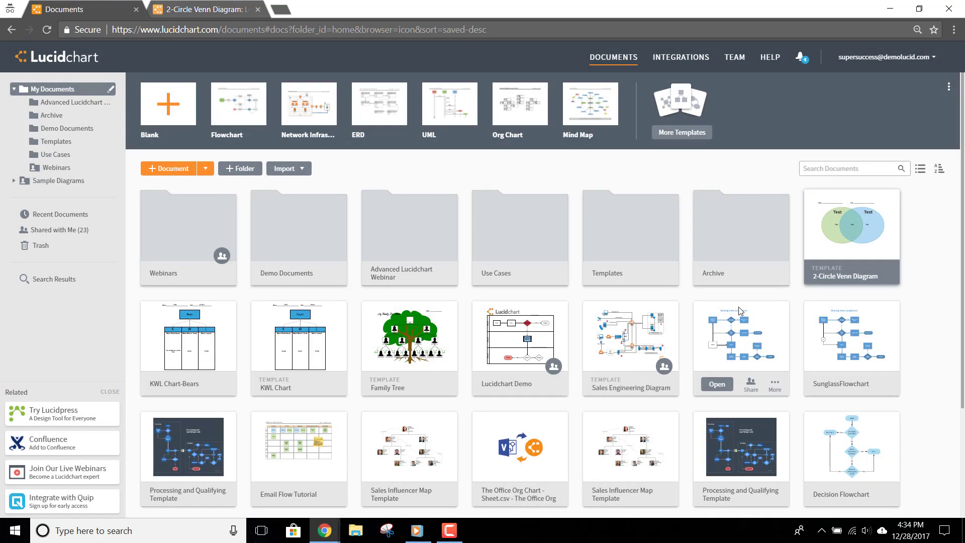
click(828, 276)
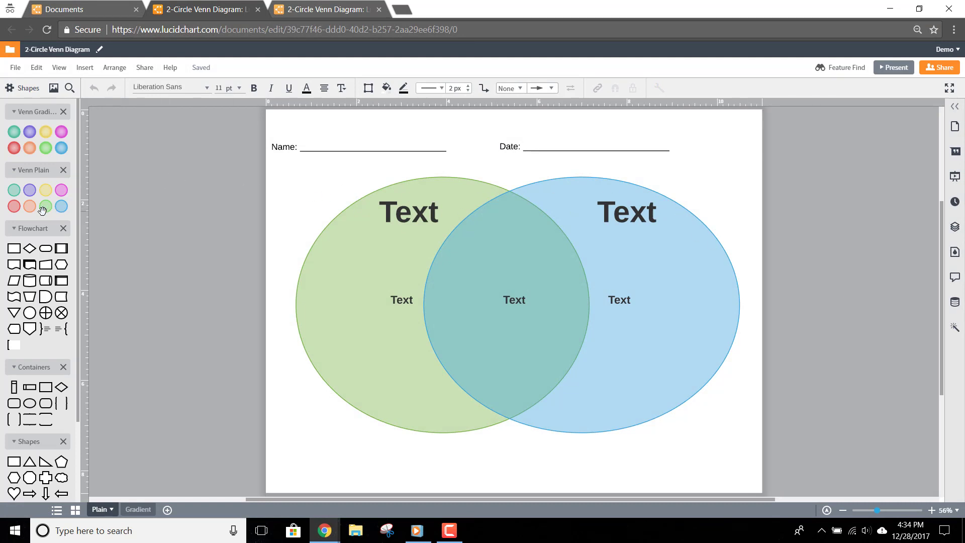
Place text boxes on the Name and Date lines, entering the date 12/28/2017.
scroll(41, 211, down, 3)
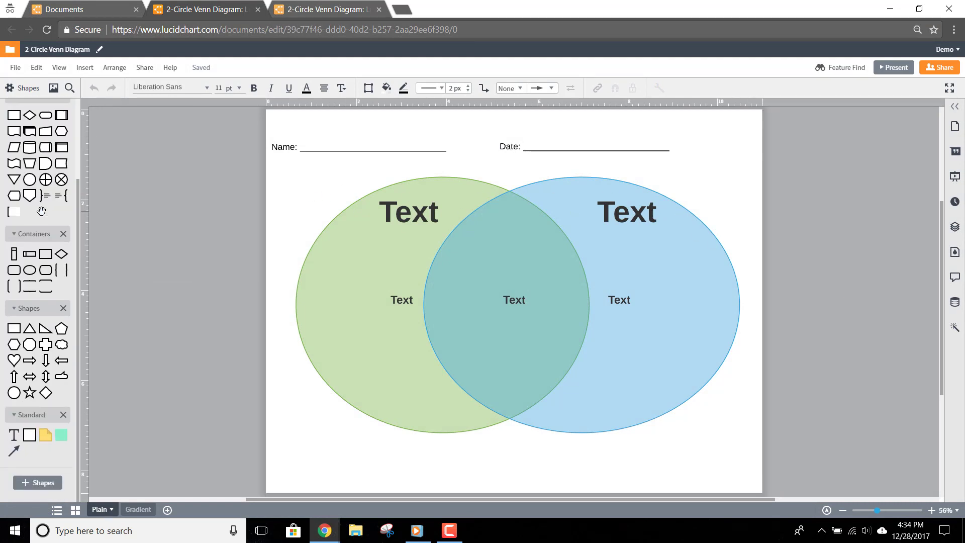
drag(220, 296, 347, 141)
double_click(351, 143)
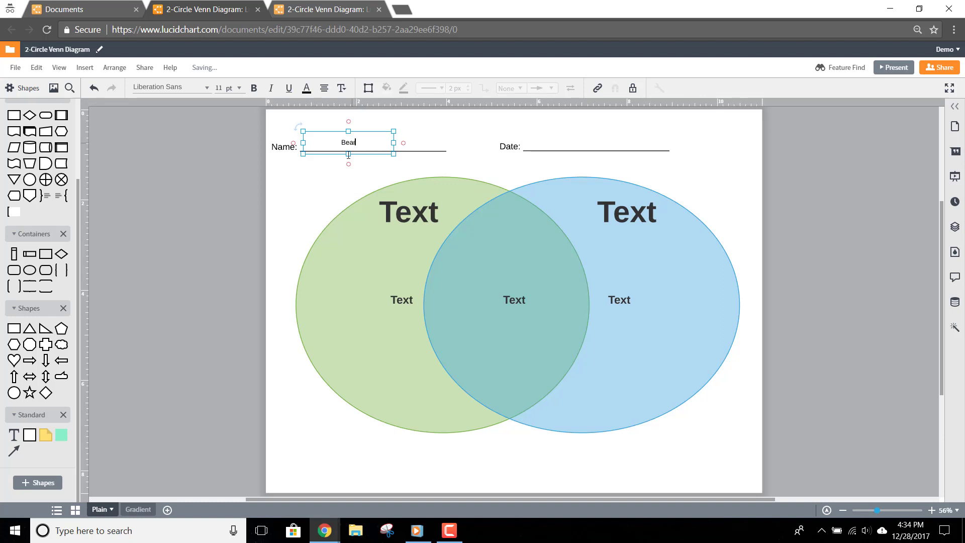
drag(14, 435, 584, 141)
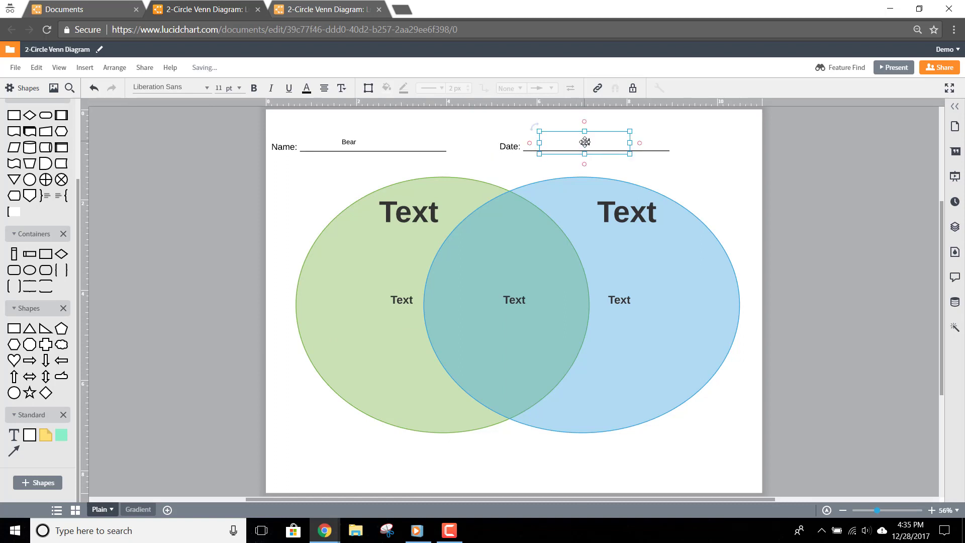
text(12/28/2017)
Title the green circle 'Frogs' and the blue circle 'Toads'.
click(417, 206)
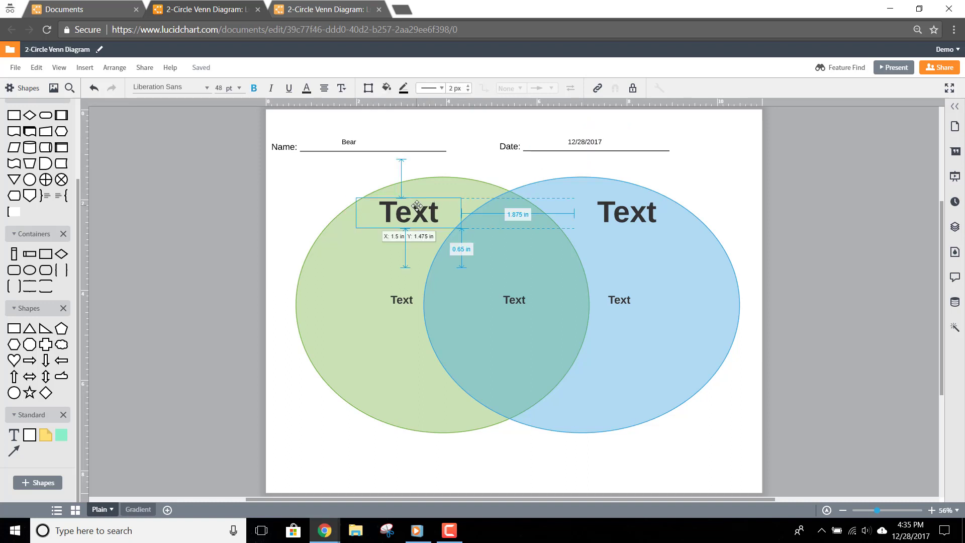
double_click(417, 205)
text(Frogs)
click(600, 202)
double_click(622, 206)
text(Toadx)
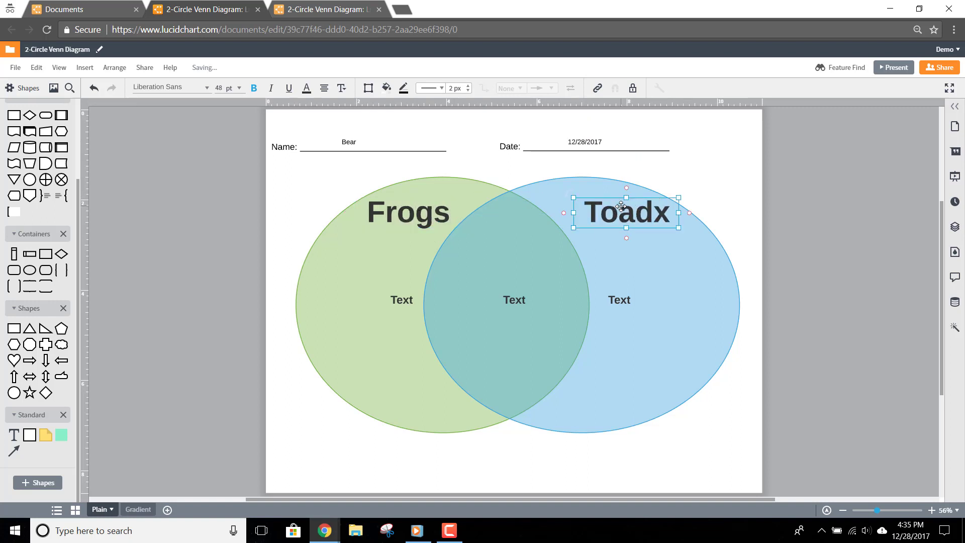
key(BackSpace)
text(s)
List frog traits 'Live on land', 'have shiny skin', 'have long back legs' in the green circle.
click(402, 299)
drag(401, 276, 365, 280)
double_click(363, 299)
text(Live on land)
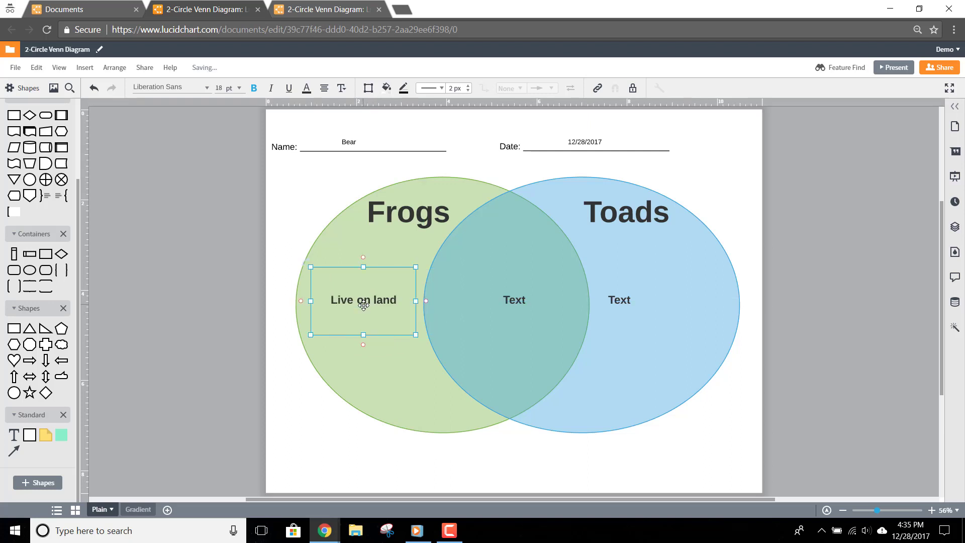
key(ctrl+a)
text(Have)
key(BackSpace)
key(BackSpace)
key(BackSpace)
text(Live on land)
key(ctrl+z)
key(BackSpace)
key(BackSpace)
key(BackSpace)
key(BackSpace)
text(Live on land)
key(Return)
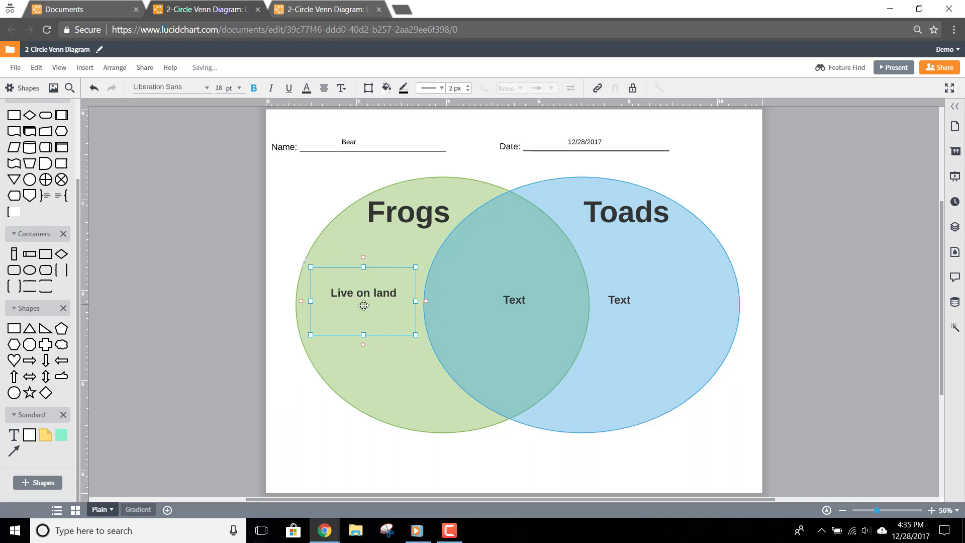
text(have shiny skin)
key(Return)
text(have long back legs)
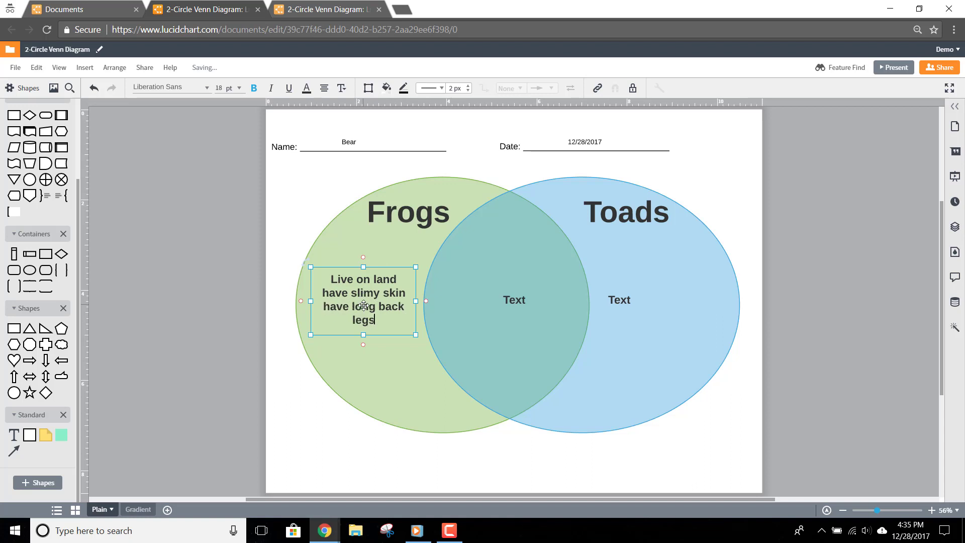
List toad traits 'live on land', 'have bumpy skin', 'have short back legs', widening the box.
click(623, 300)
click(630, 298)
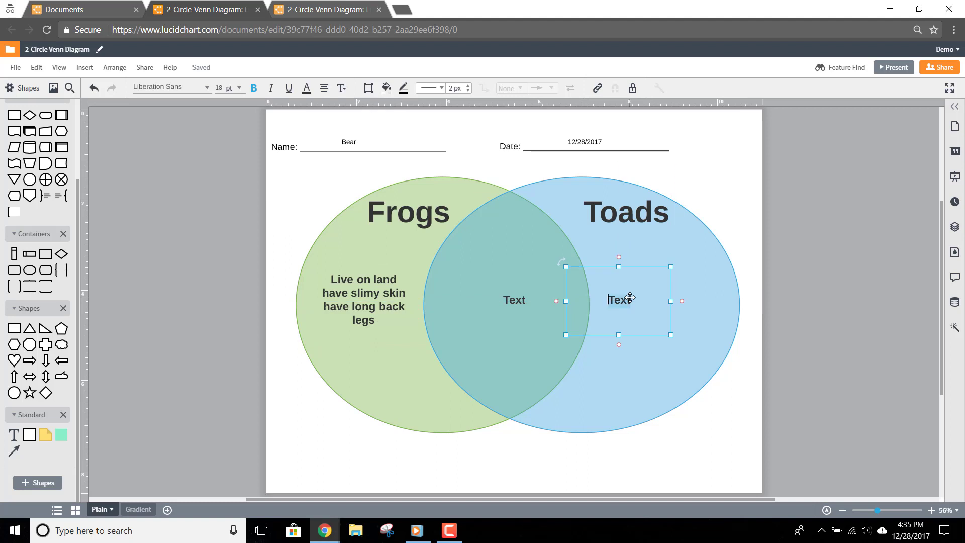
text(liv eonl)
key(BackSpace)
key(BackSpace)
key(BackSpace)
key(BackSpace)
key(BackSpace)
text(e on land)
key(Return)
text(have bumpy skin)
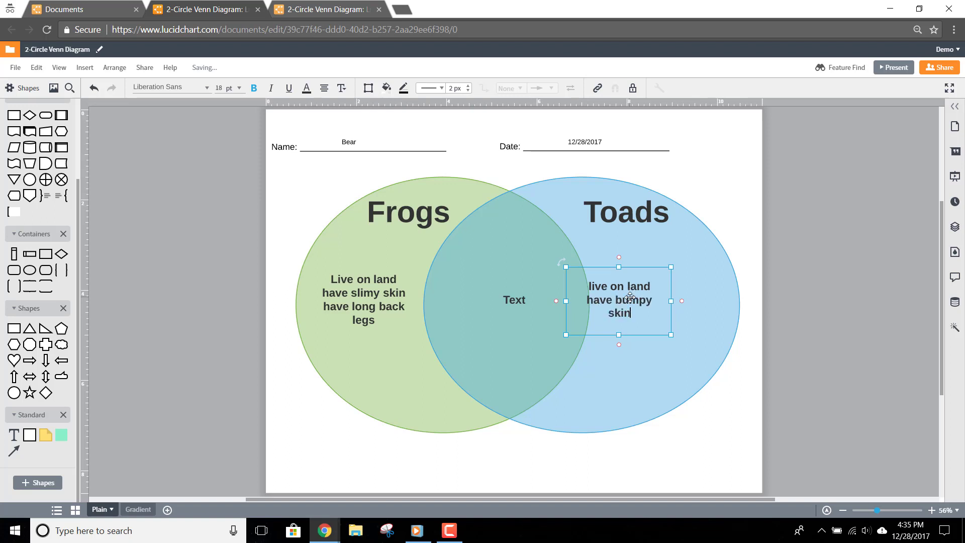
key(Return)
text(have short back legs)
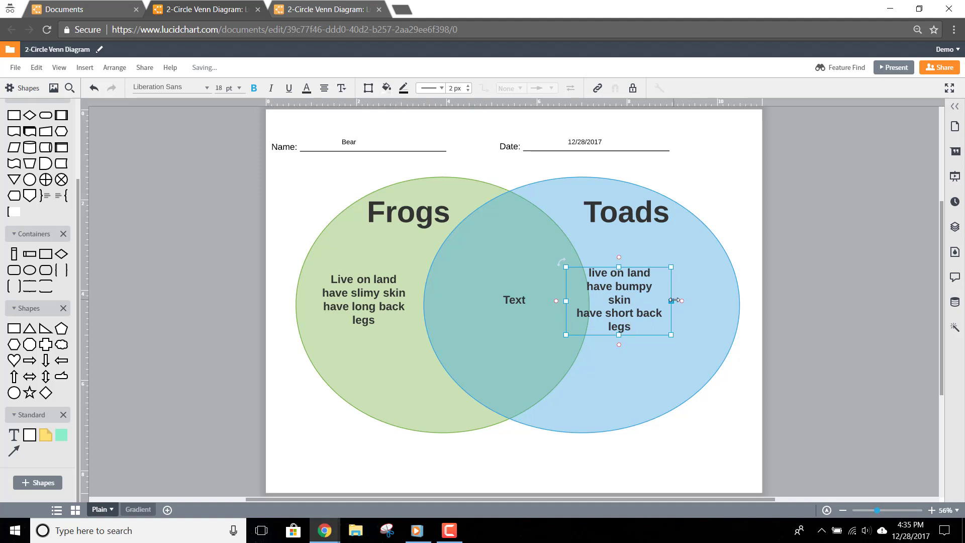
drag(672, 301, 724, 301)
drag(577, 299, 592, 300)
Fill the overlap with 'Are amphibians', 'Lay eggs' and 'Eat bugs'.
click(510, 300)
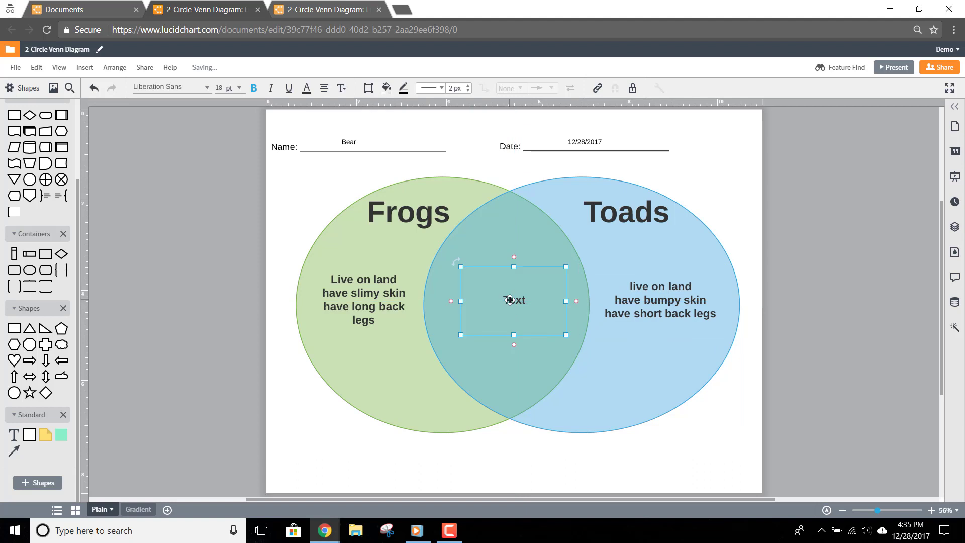
text(Are amphibians)
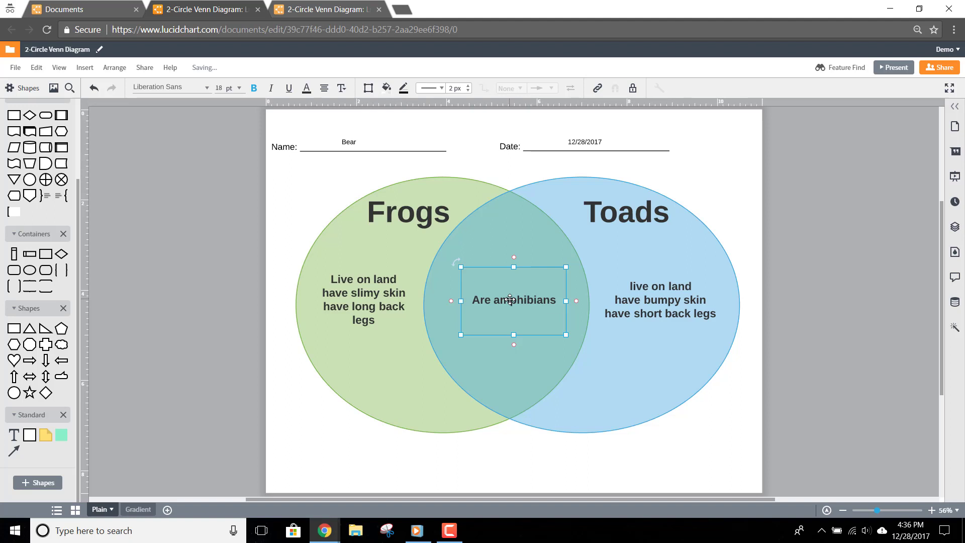
double_click(558, 301)
click(558, 300)
key(Return)
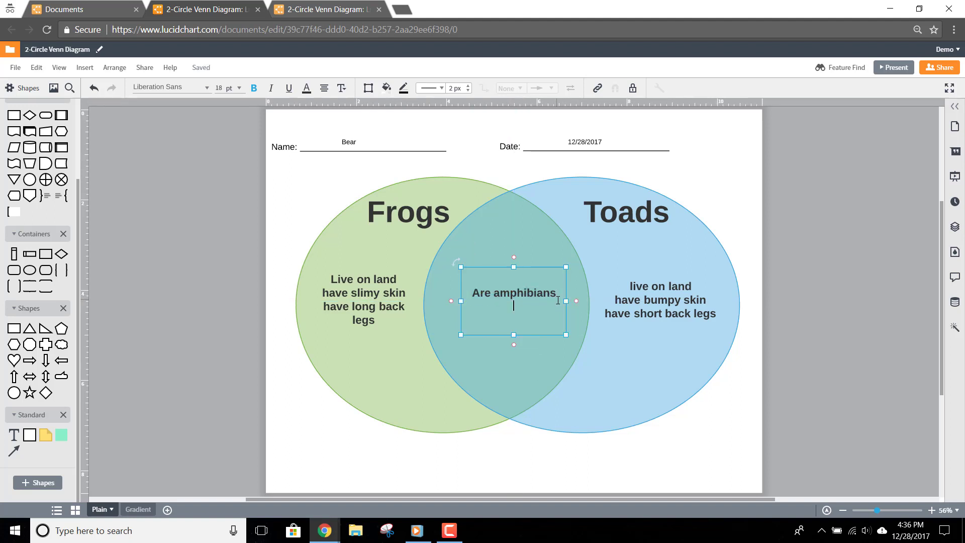
text(Lay eggs)
key(Return)
text(Eat bugs)
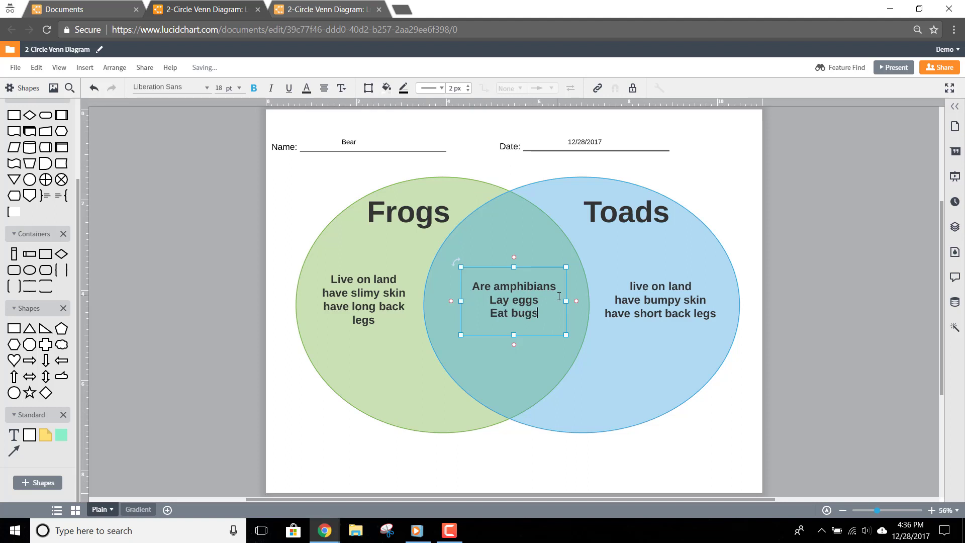
Rename the document to '2-Circle Venn Diagram-frogsandtoads'.
click(936, 71)
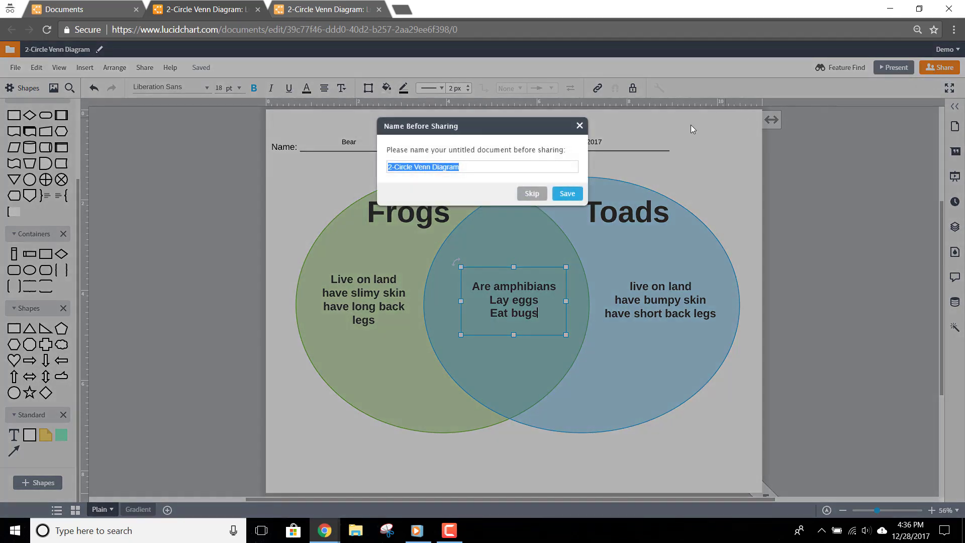
click(503, 167)
text(-frogsandtoads)
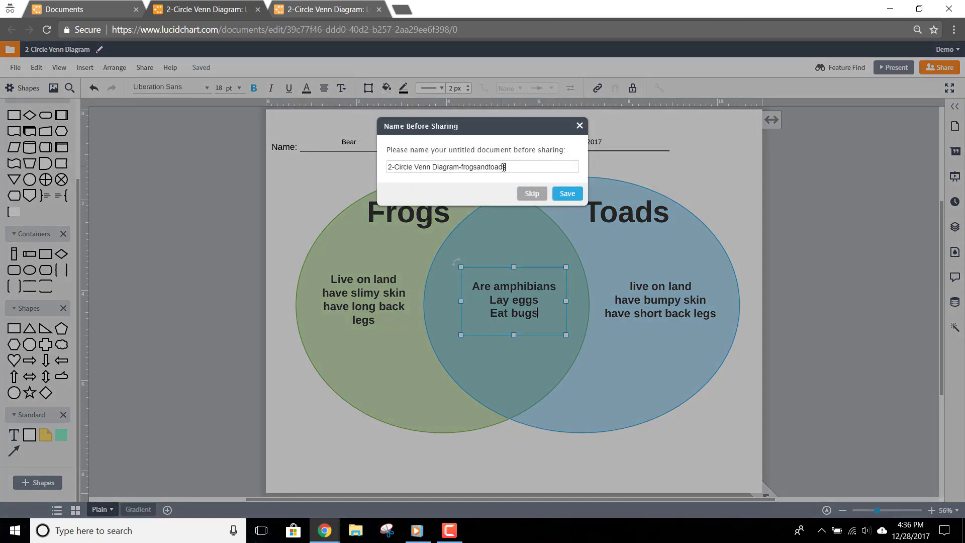
click(565, 194)
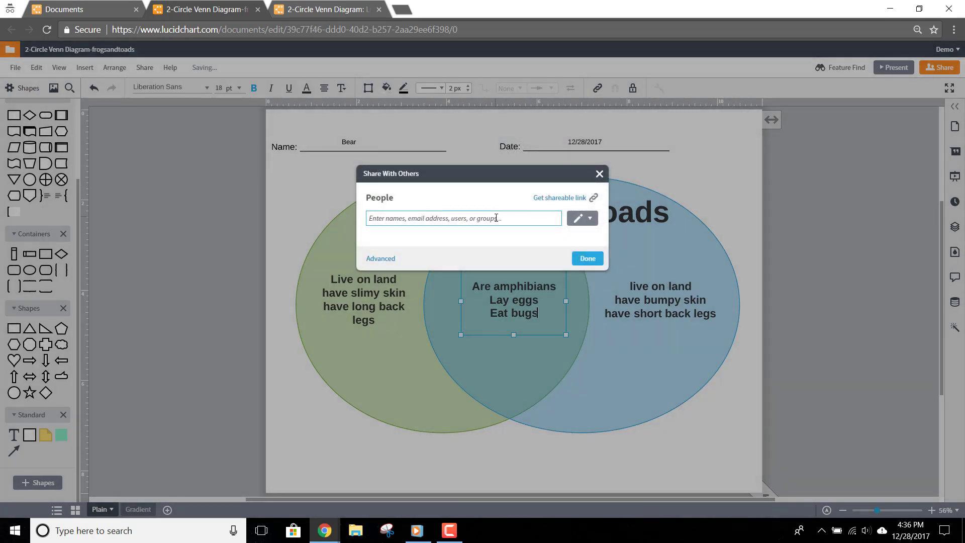
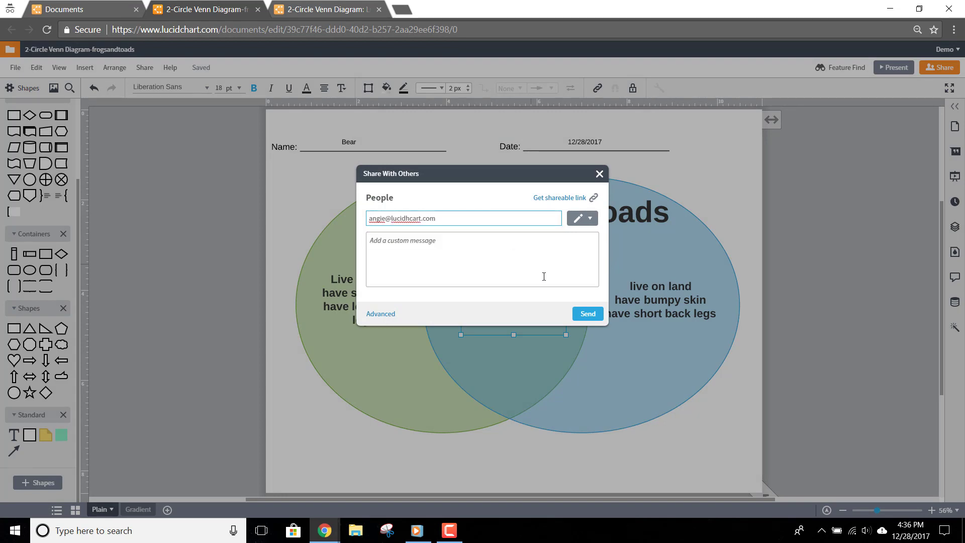
Share the document with the recipient's e-mail address and dismiss the team invite prompt.
click(587, 314)
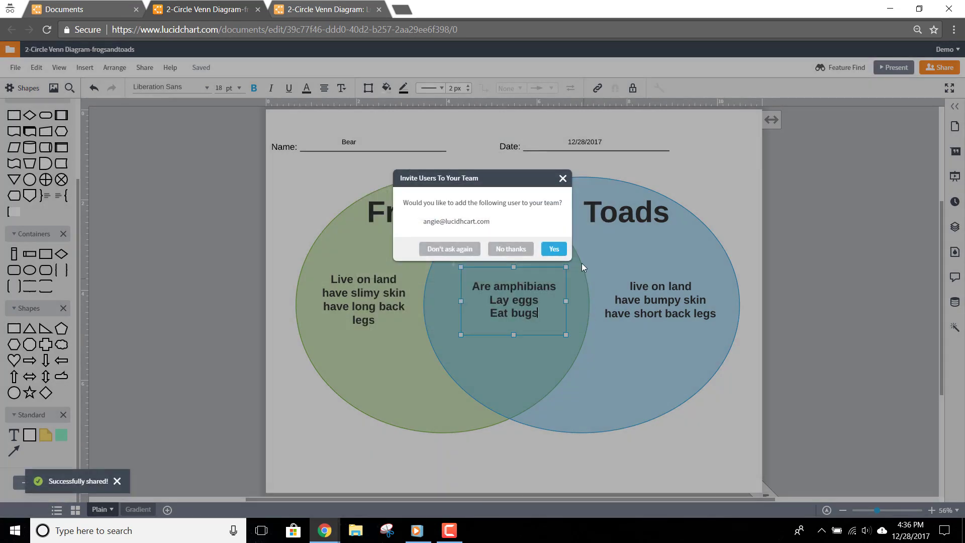
click(564, 180)
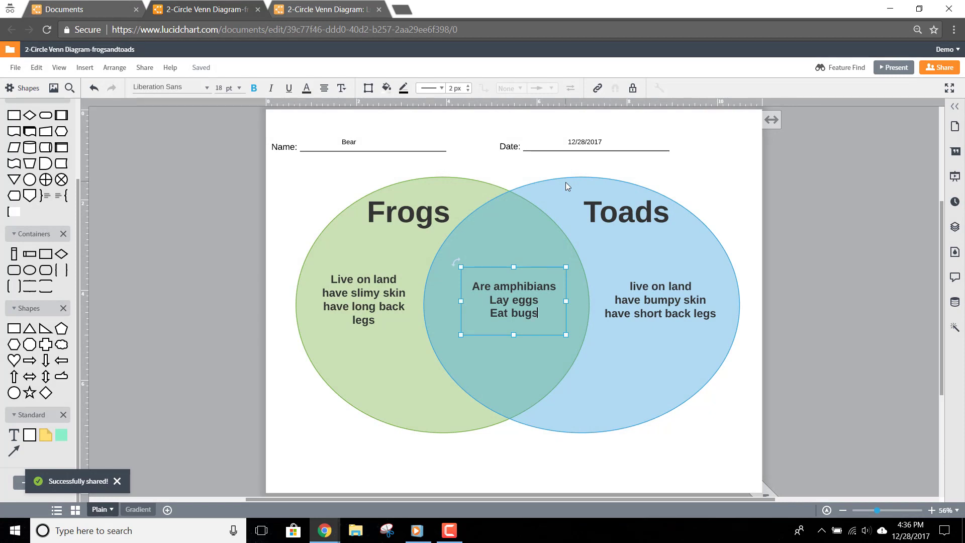